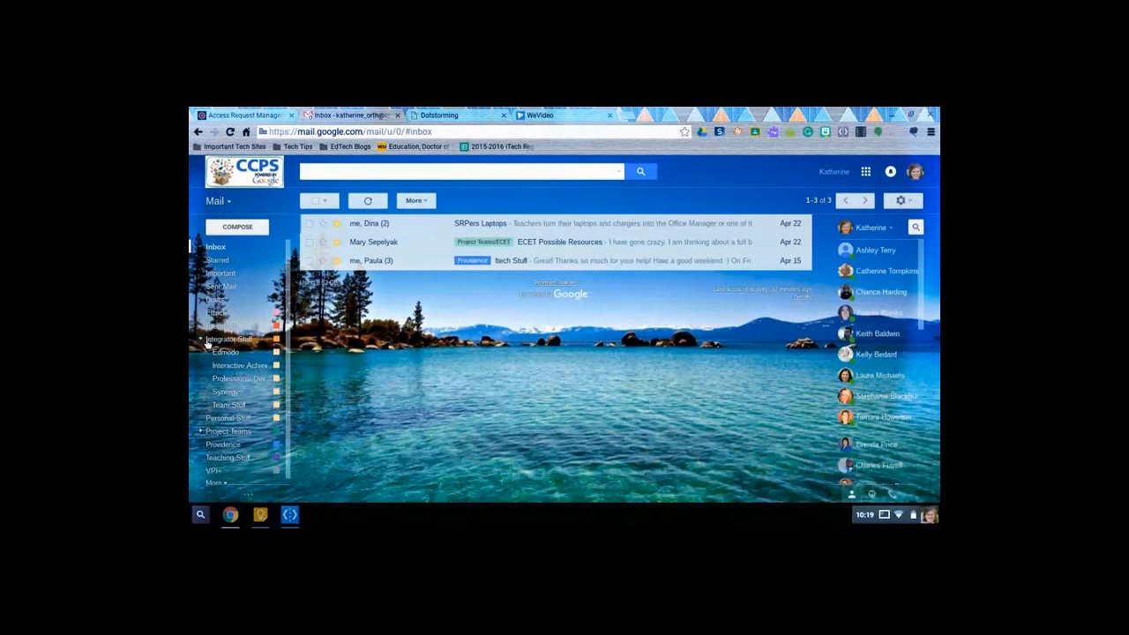
# Create a new label named Elementary Topics nested under the Integrator Stuff label
pyautogui.click(201, 339)
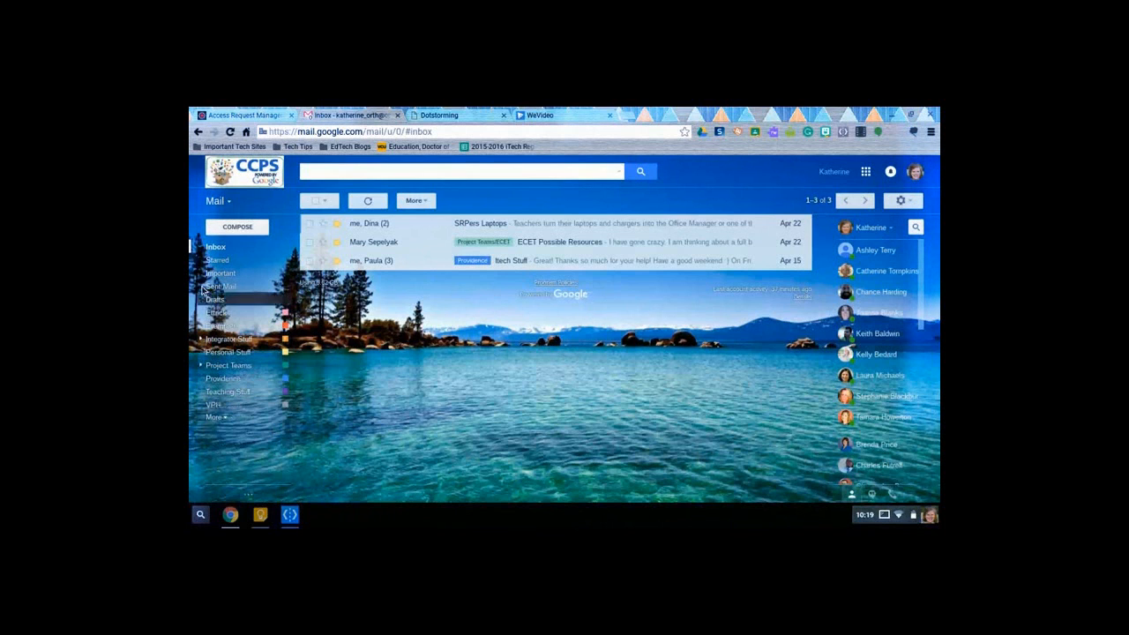
pyautogui.click(218, 419)
pyautogui.scroll(-2, 229, 439)
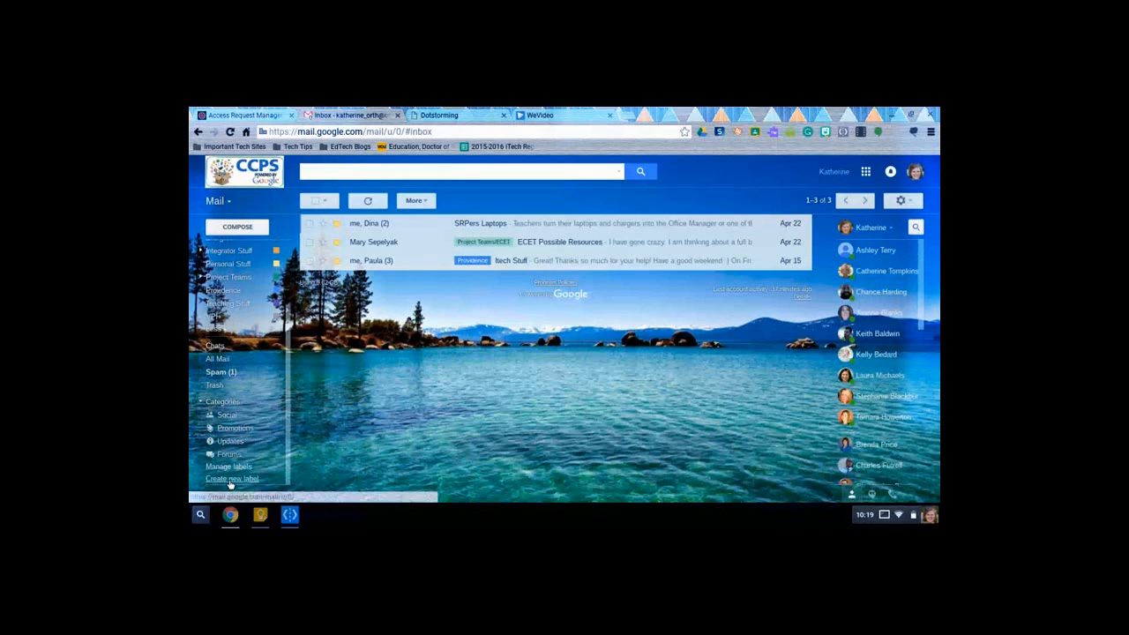
pyautogui.click(229, 482)
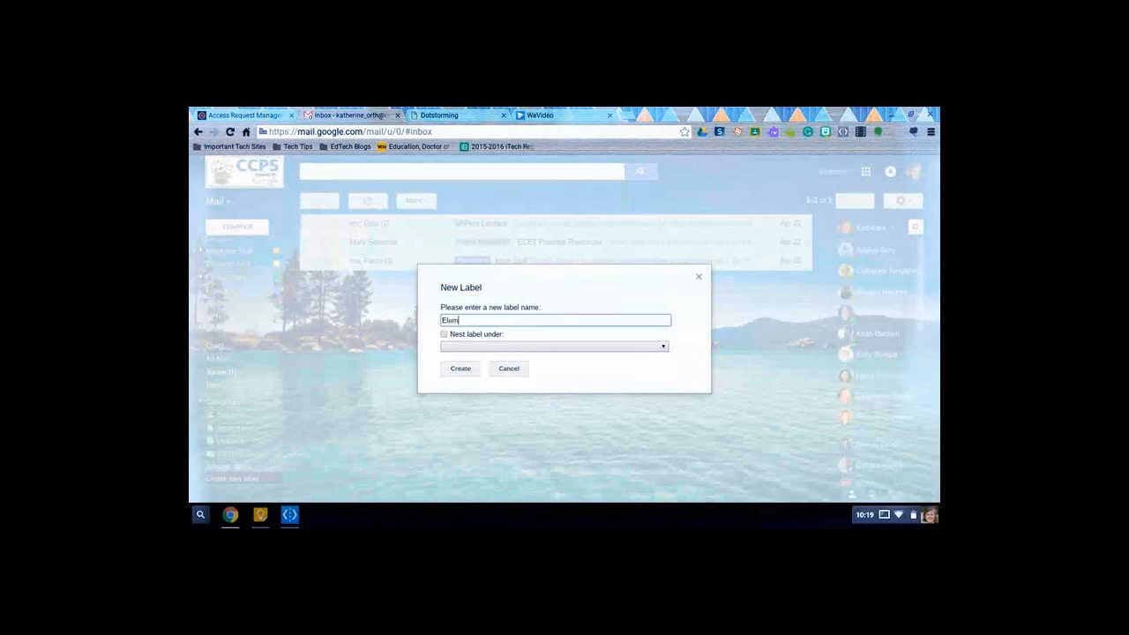
pyautogui.write('Elementary Topics')
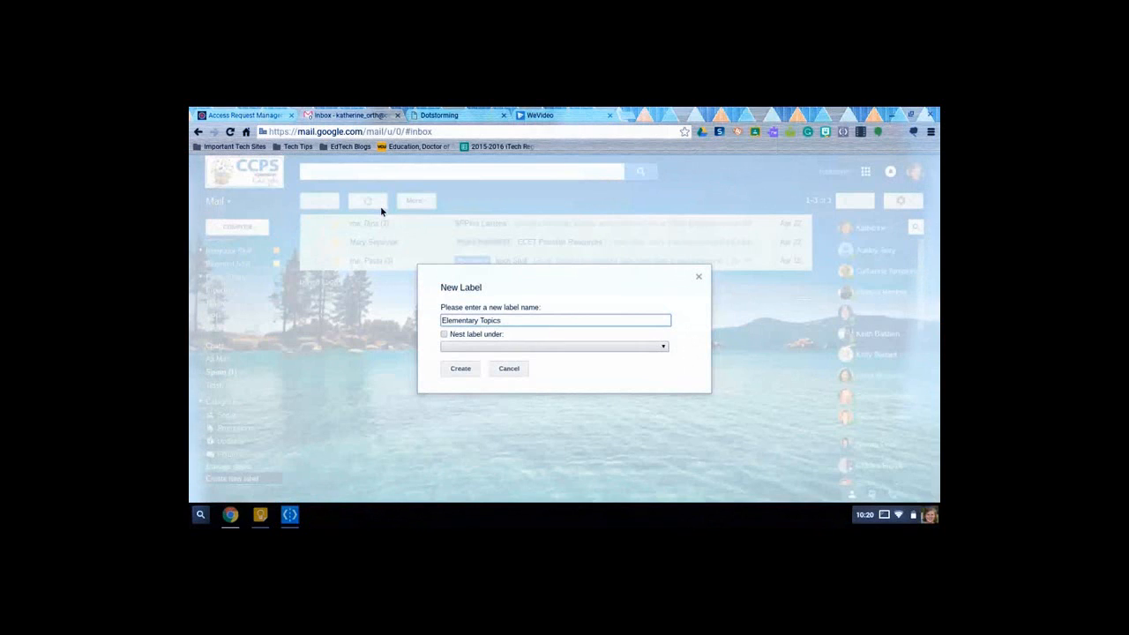
pyautogui.click(473, 346)
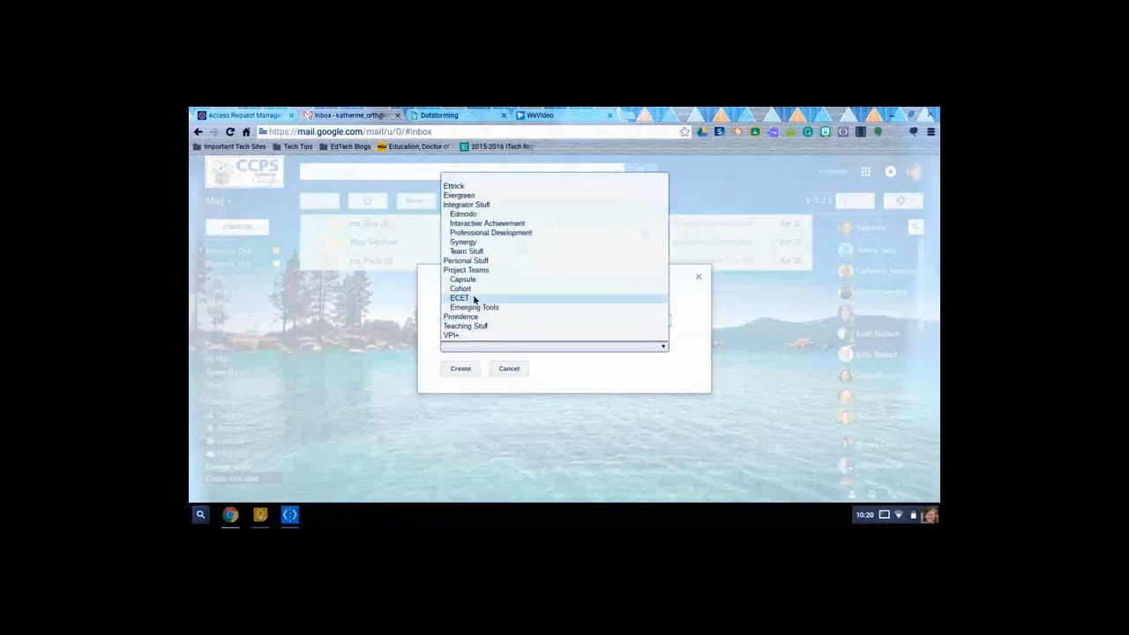
pyautogui.click(476, 206)
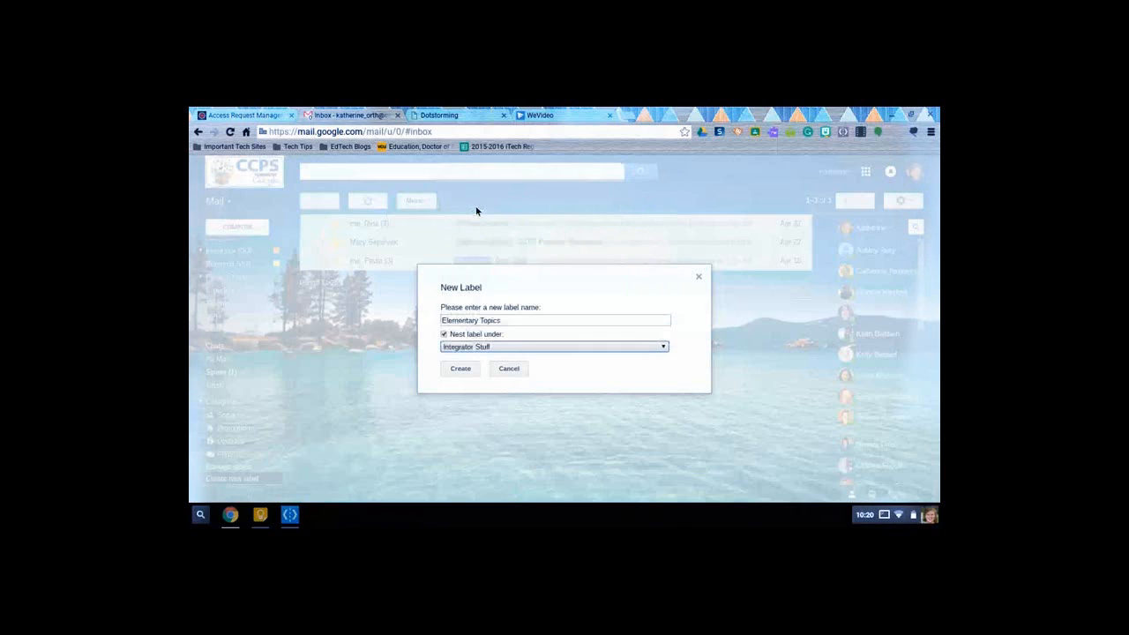
pyautogui.click(460, 369)
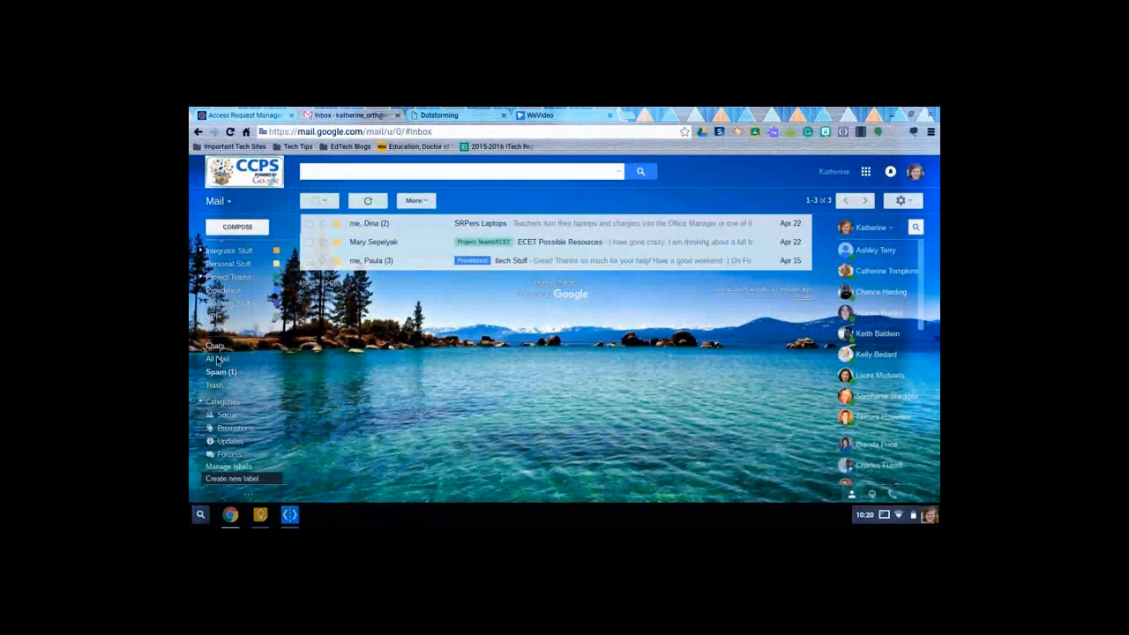
pyautogui.scroll(3, 217, 367)
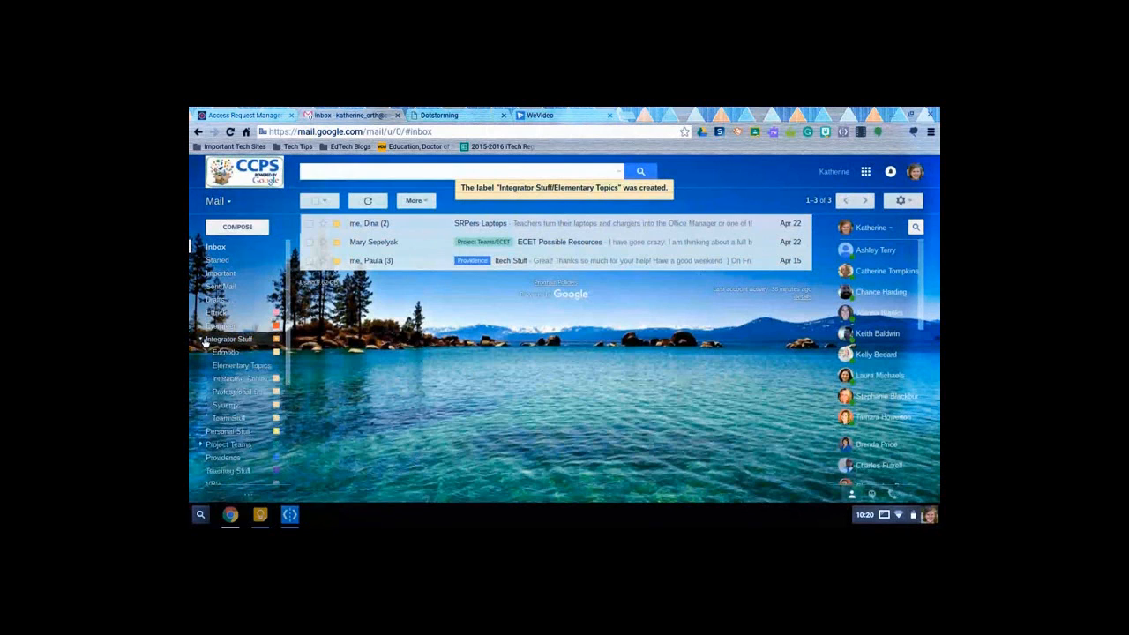
# Set the label color of Elementary Topics under Integrator Stuff to light orange
pyautogui.click(202, 340)
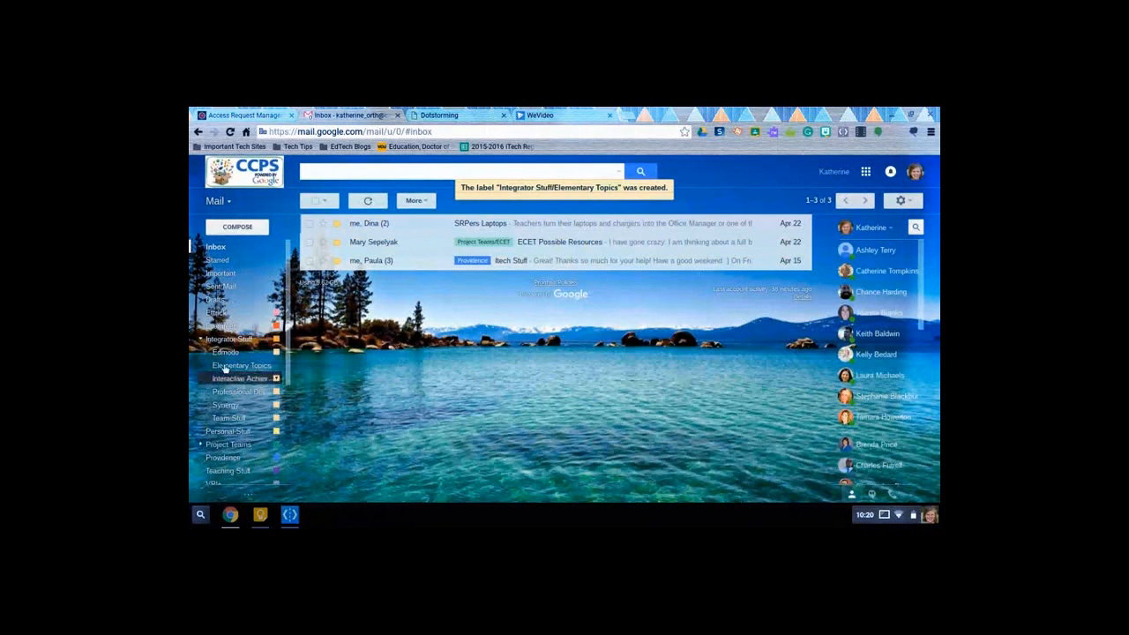
pyautogui.click(278, 367)
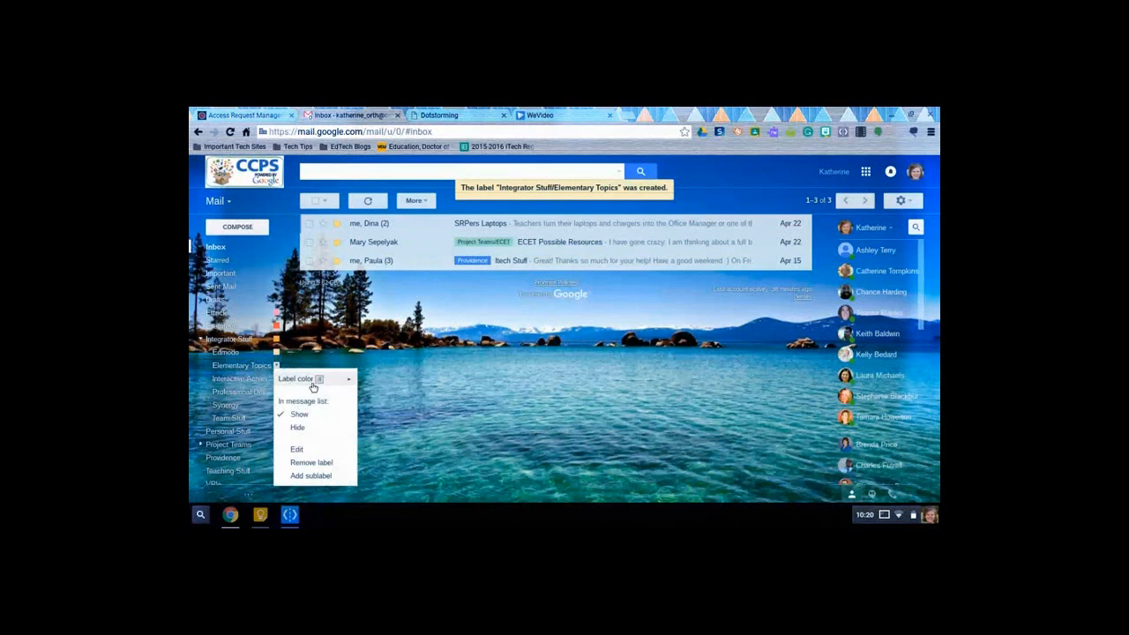
pyautogui.moveTo(316, 379)
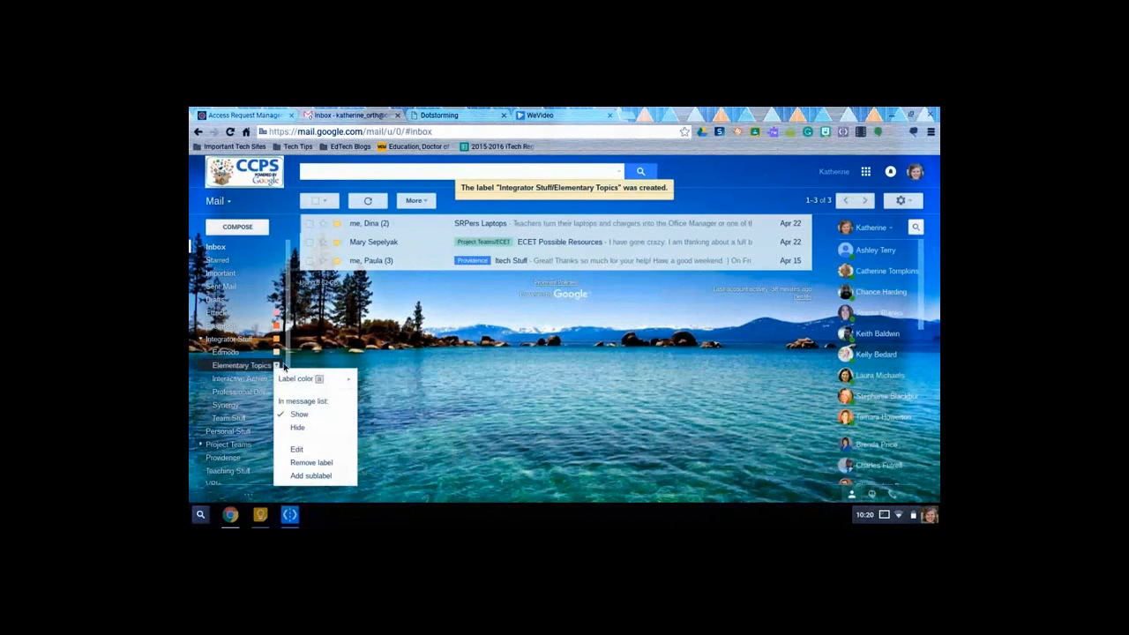
pyautogui.click(378, 352)
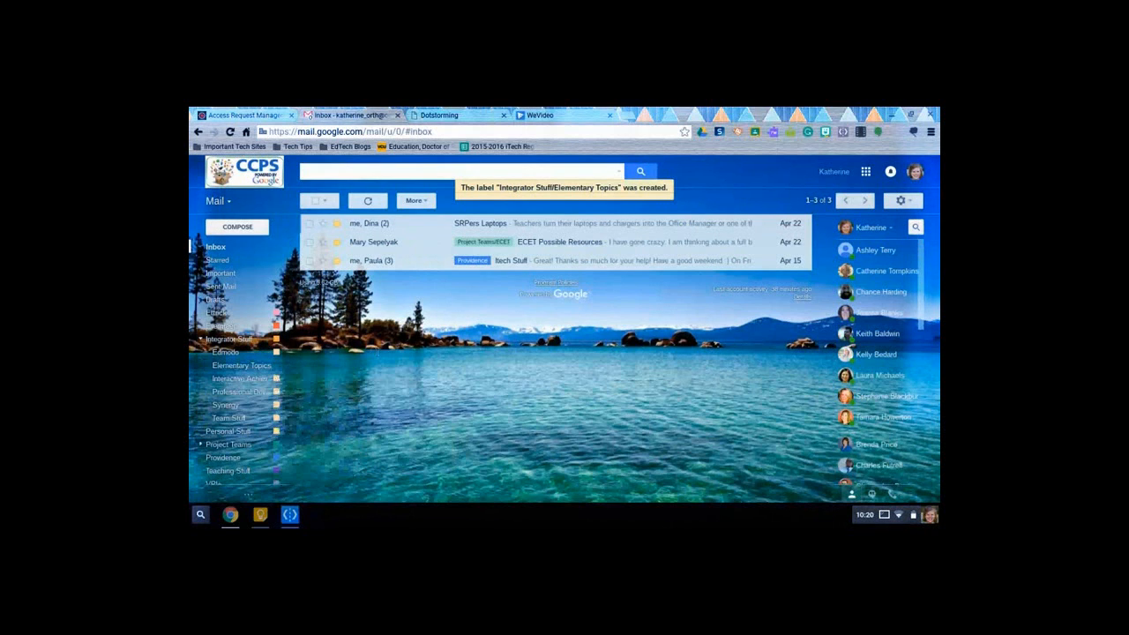
pyautogui.click(279, 367)
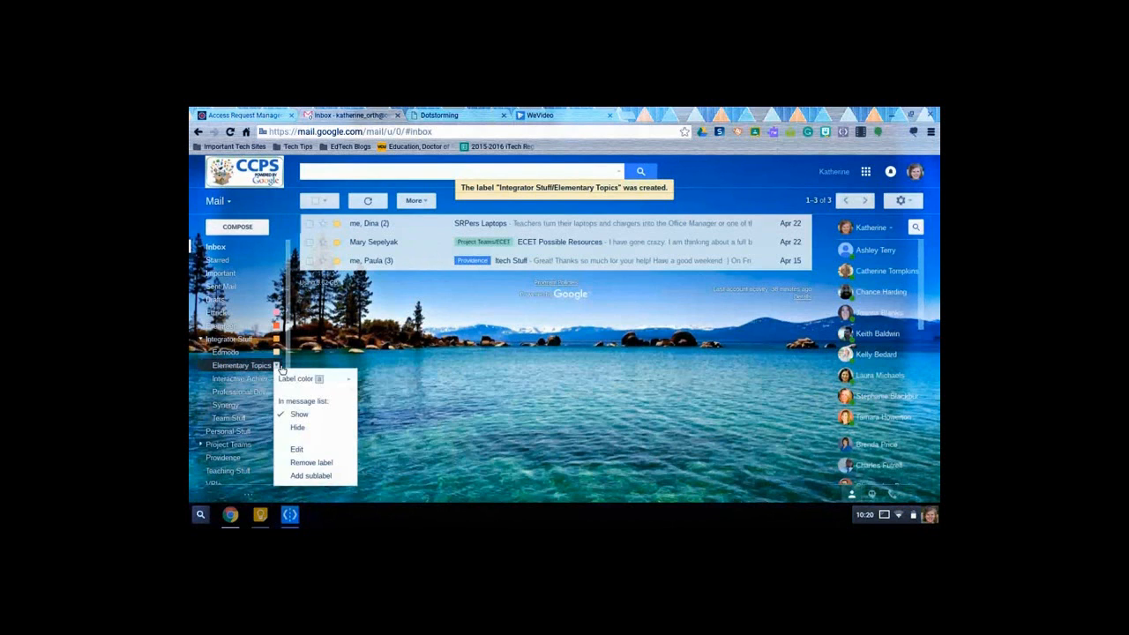
pyautogui.moveTo(340, 380)
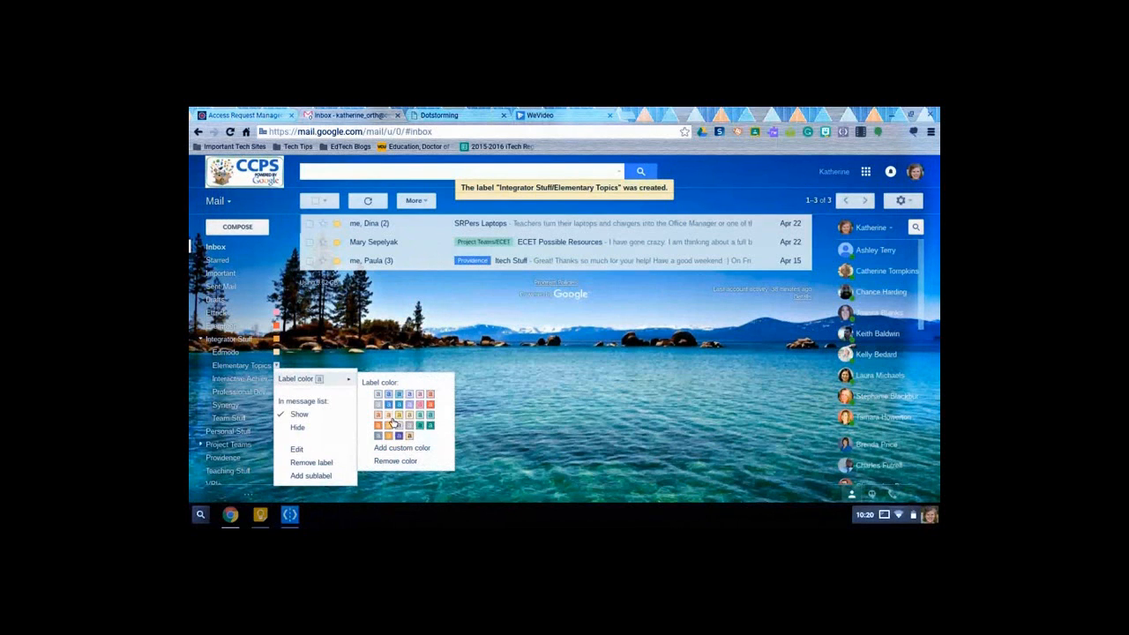
pyautogui.click(390, 422)
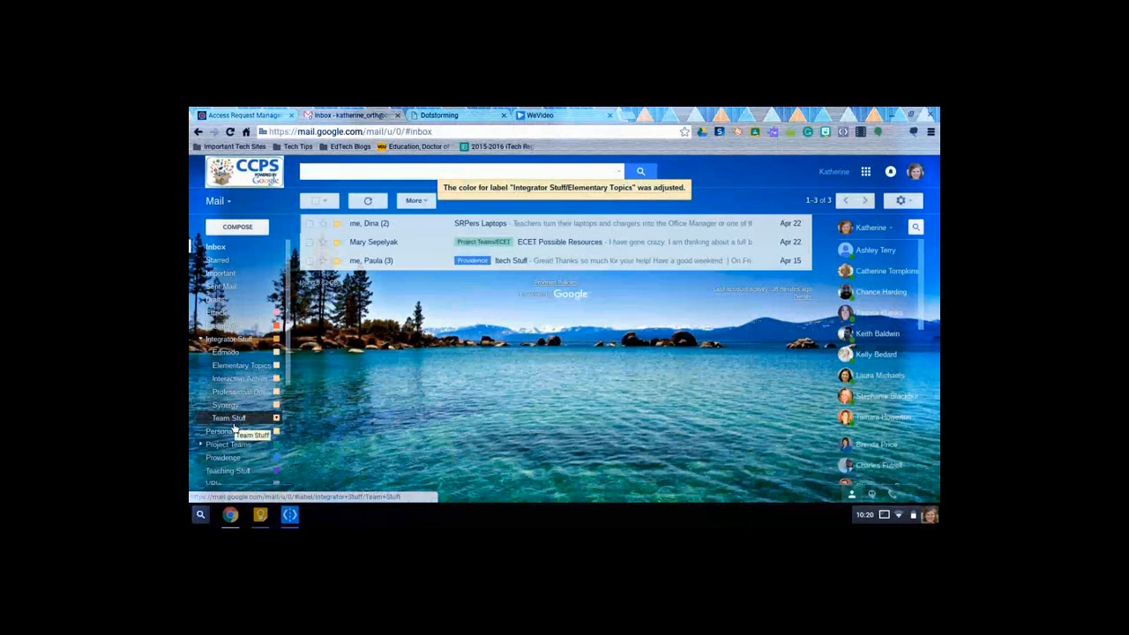
# Apply the Elementary Topics label to the ECET Possible Resources message in the inbox
pyautogui.click(201, 340)
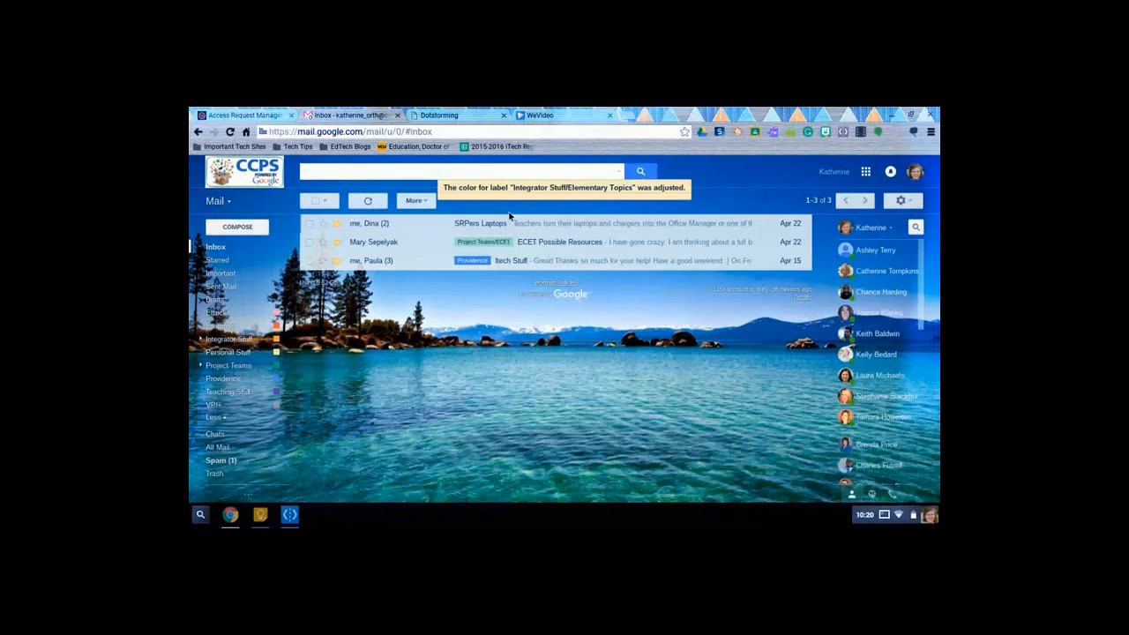
pyautogui.click(202, 339)
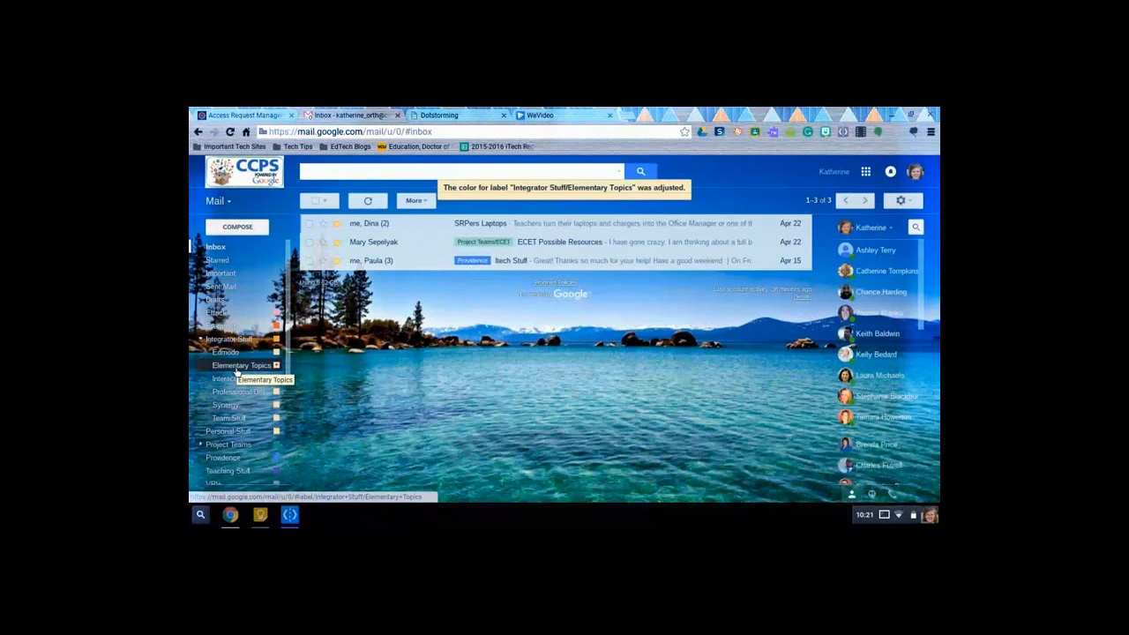
pyautogui.moveTo(247, 365); pyautogui.dragTo(548, 244)
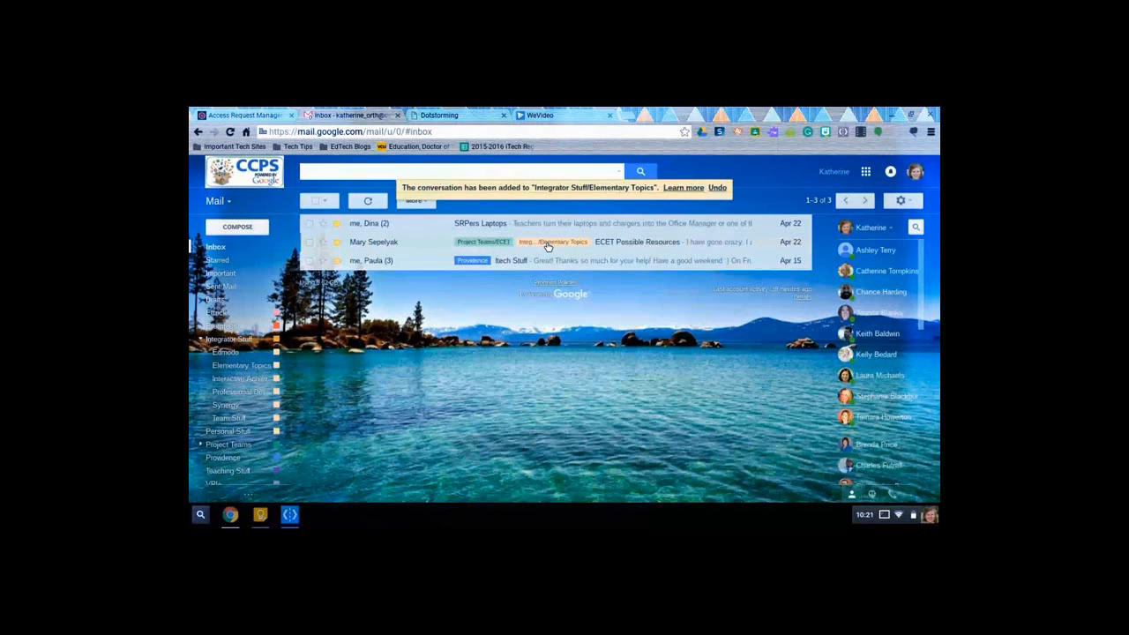
# Apply the Ettrick label to the opened SRPers Laptops conversation, removing and reapplying it once, and return to the inbox
pyautogui.click(442, 231)
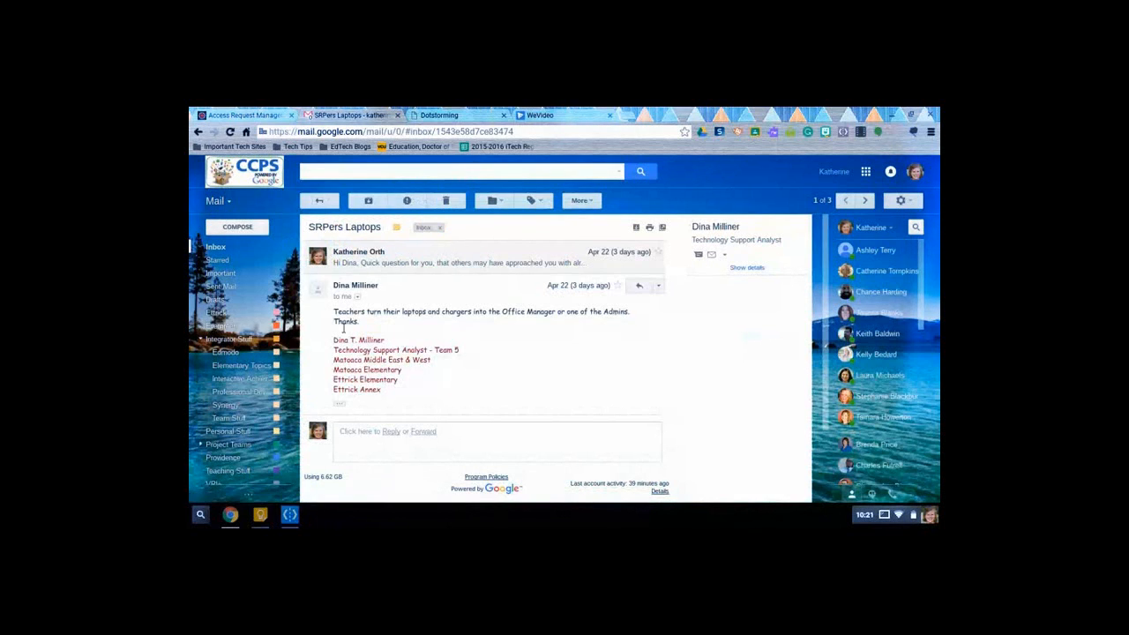
pyautogui.moveTo(213, 316); pyautogui.dragTo(465, 228)
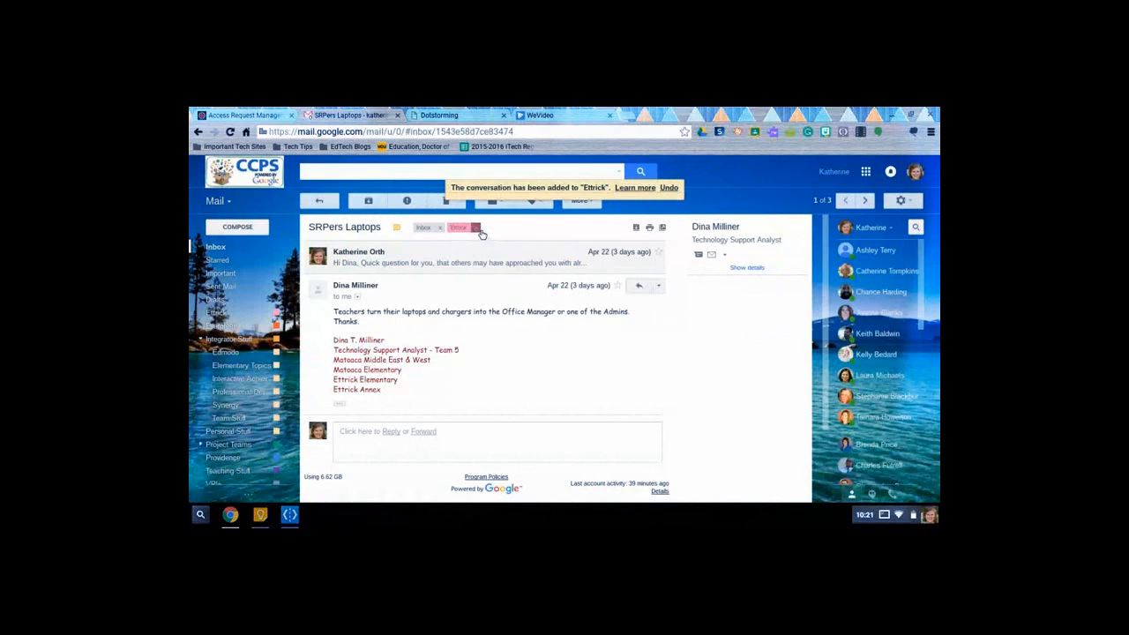
pyautogui.click(475, 229)
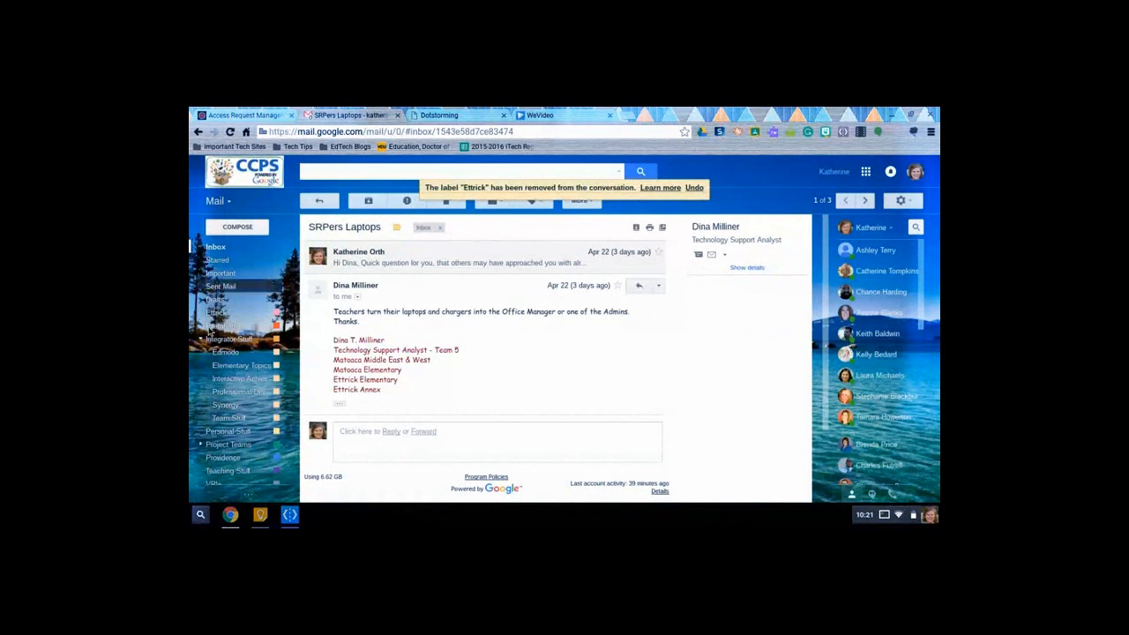
pyautogui.moveTo(226, 313); pyautogui.dragTo(461, 251)
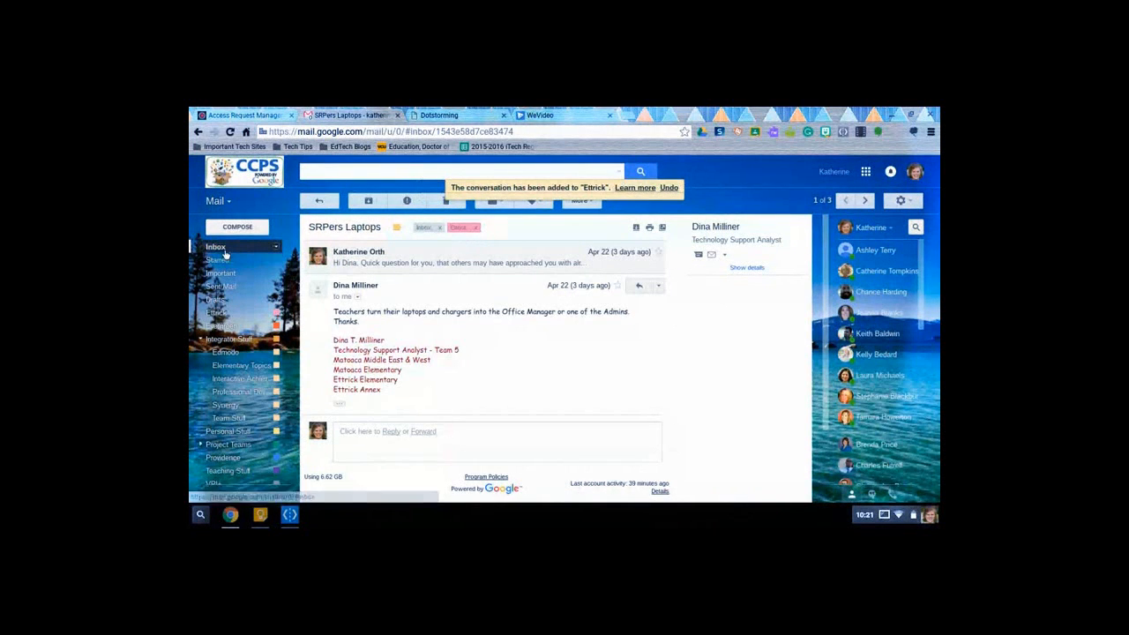
pyautogui.click(224, 251)
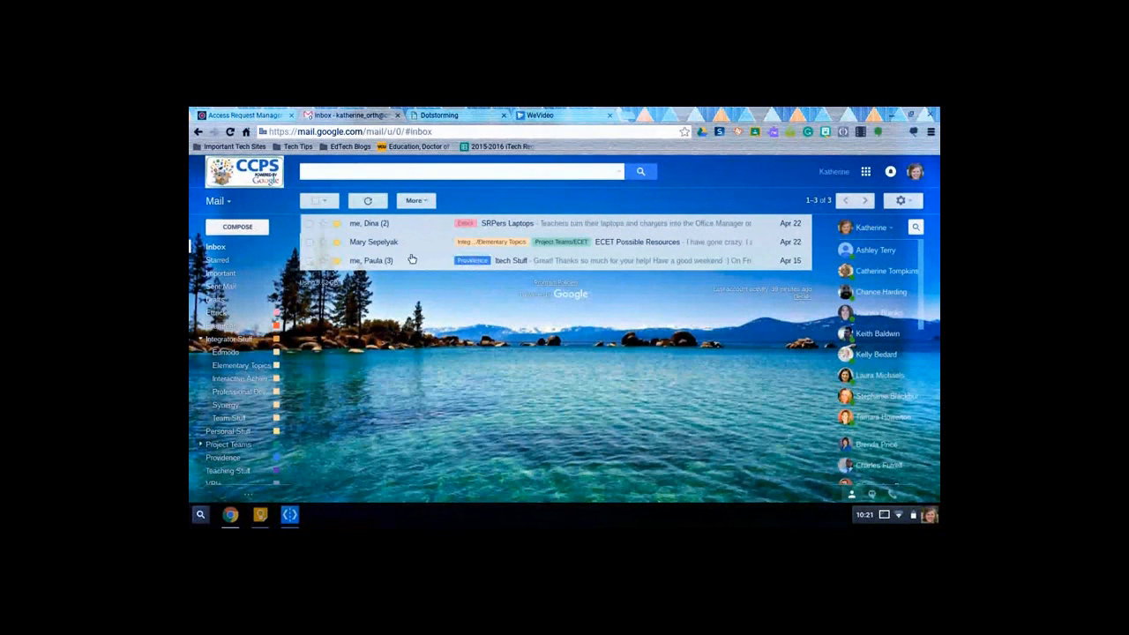
# Select the Itech Stuff conversation, view it among the messages labelled Providence, and return to the inbox to deselect it
pyautogui.click(309, 261)
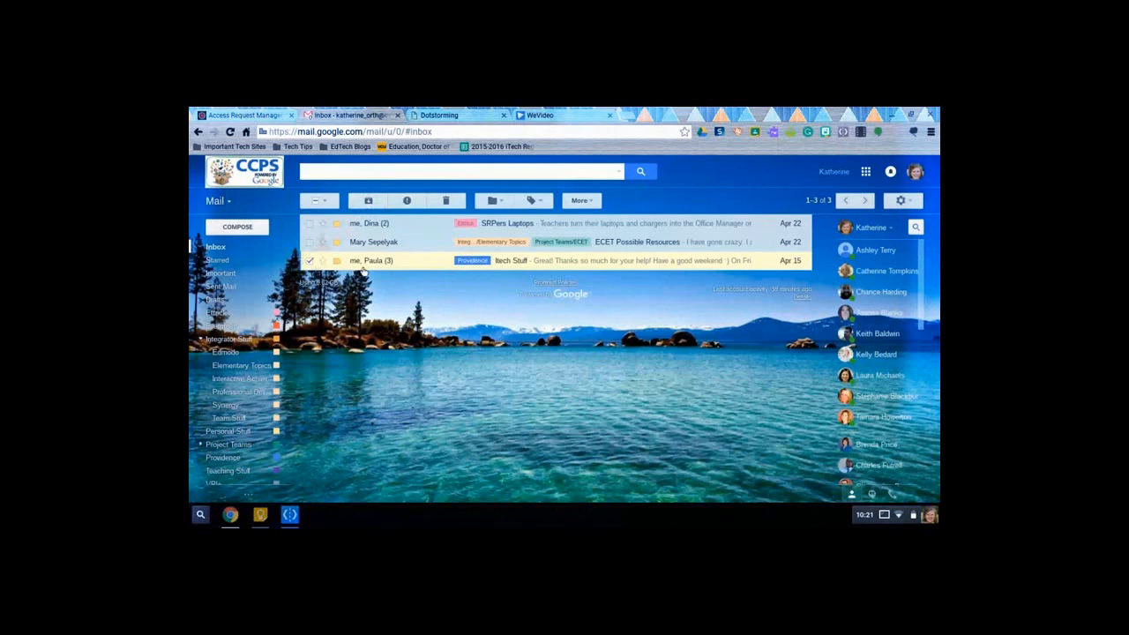
pyautogui.click(238, 467)
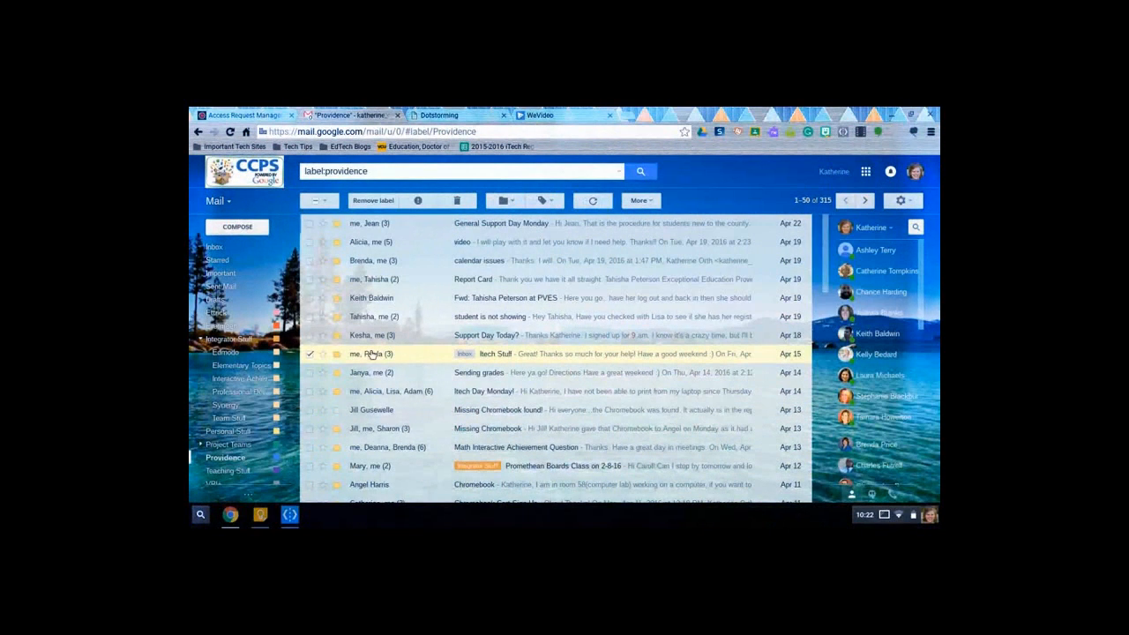
pyautogui.click(226, 249)
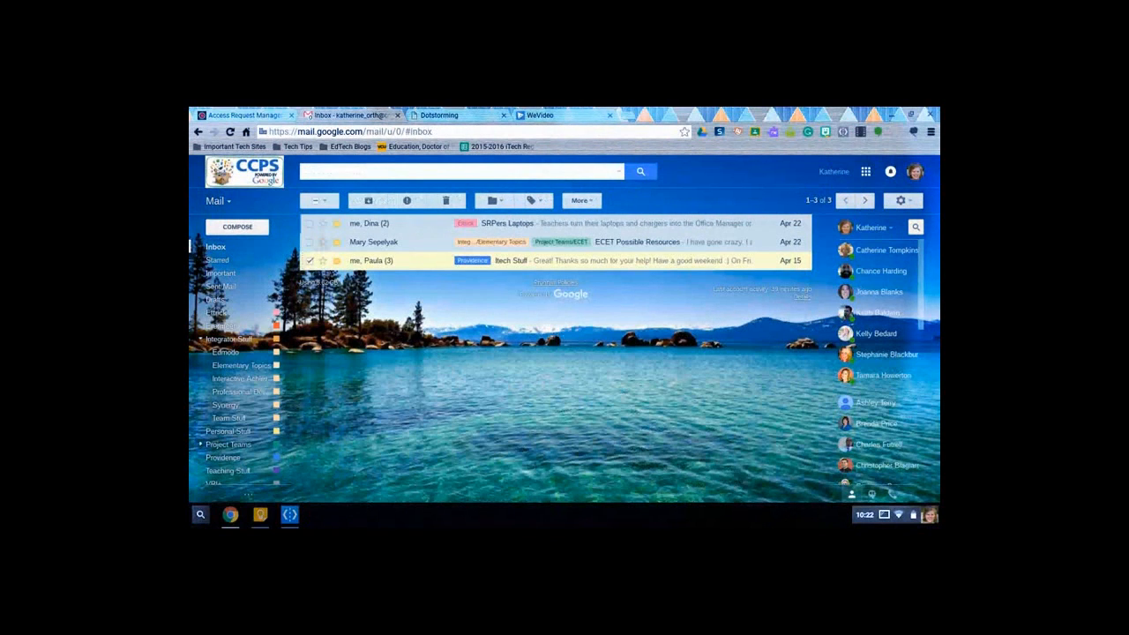
pyautogui.click(311, 262)
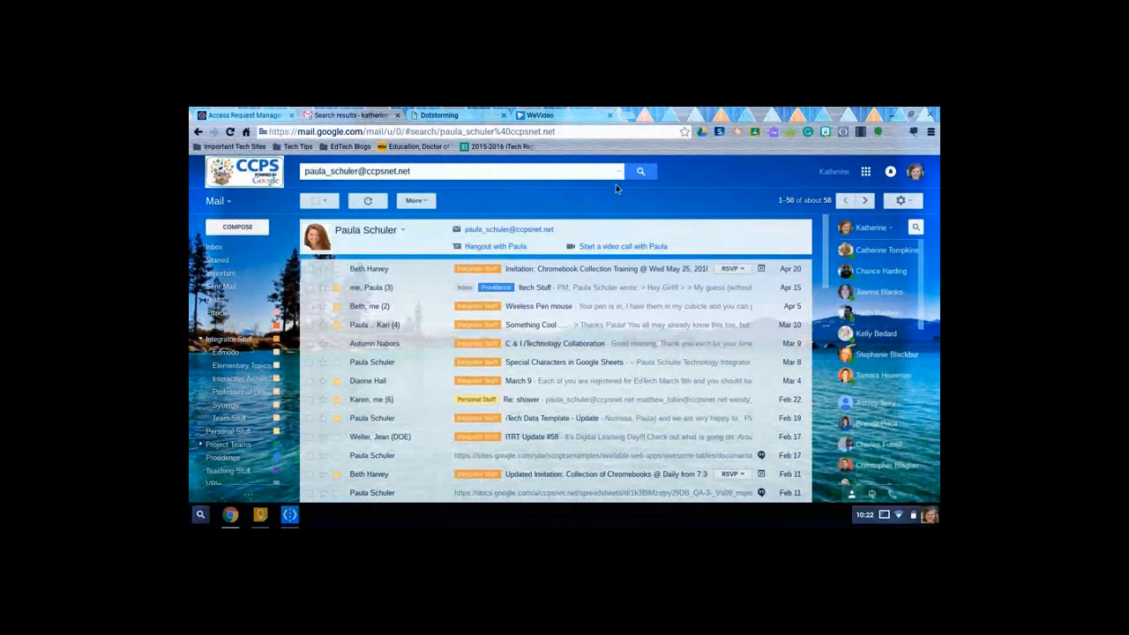
# From the inbox, examine the advanced mail search options with a colleague's e-mail as sender, including the mailbox and label choices
pyautogui.click(217, 251)
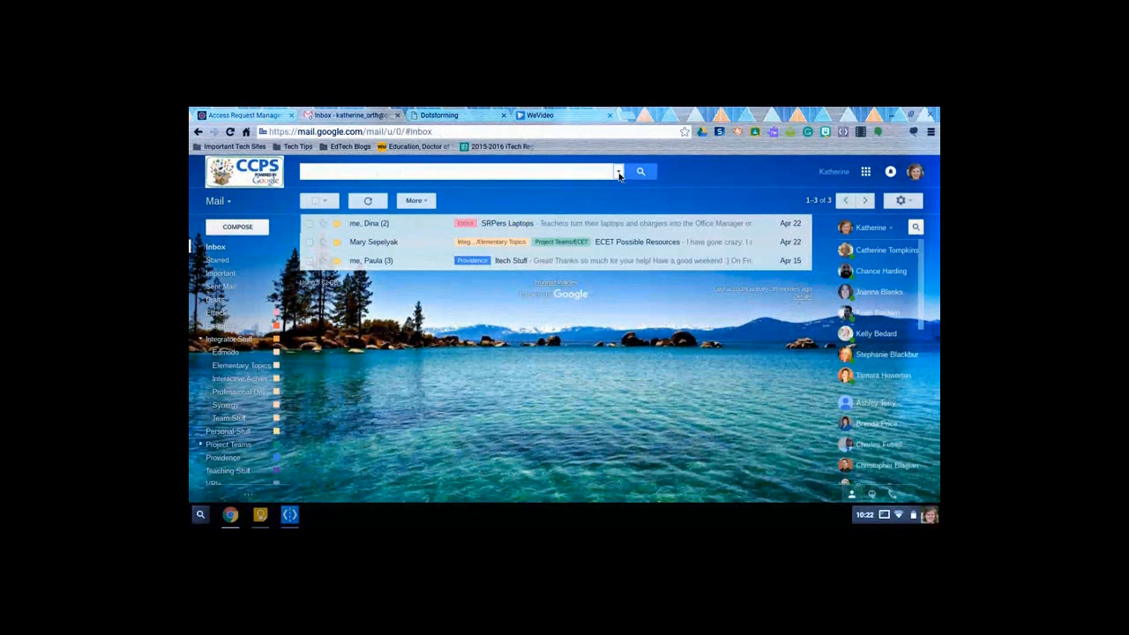
pyautogui.click(619, 173)
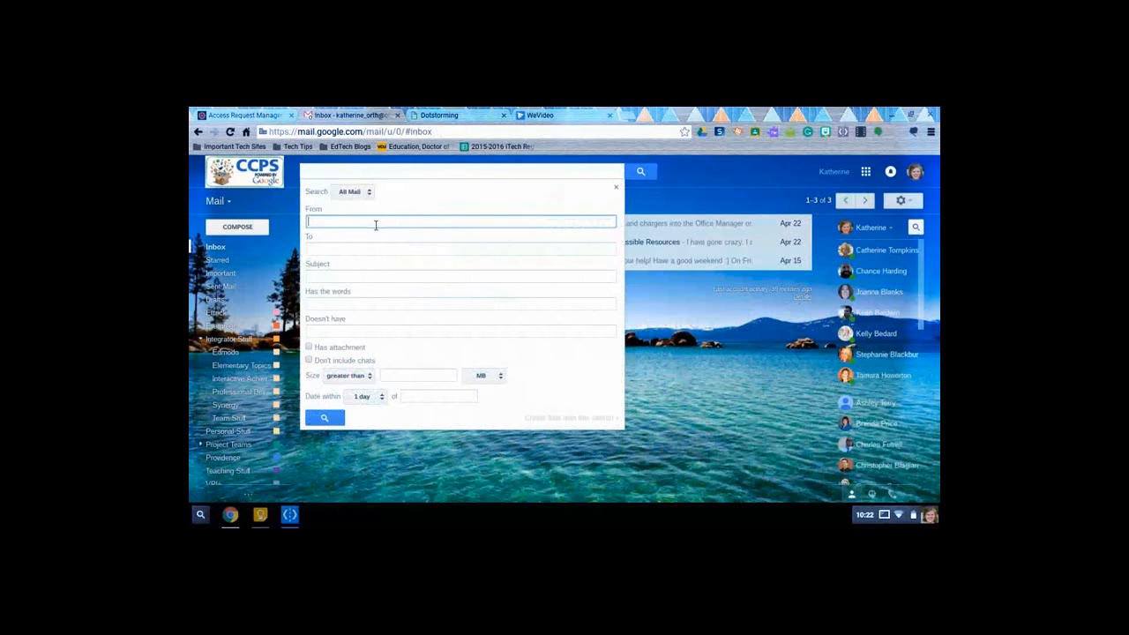
pyautogui.write('paul')
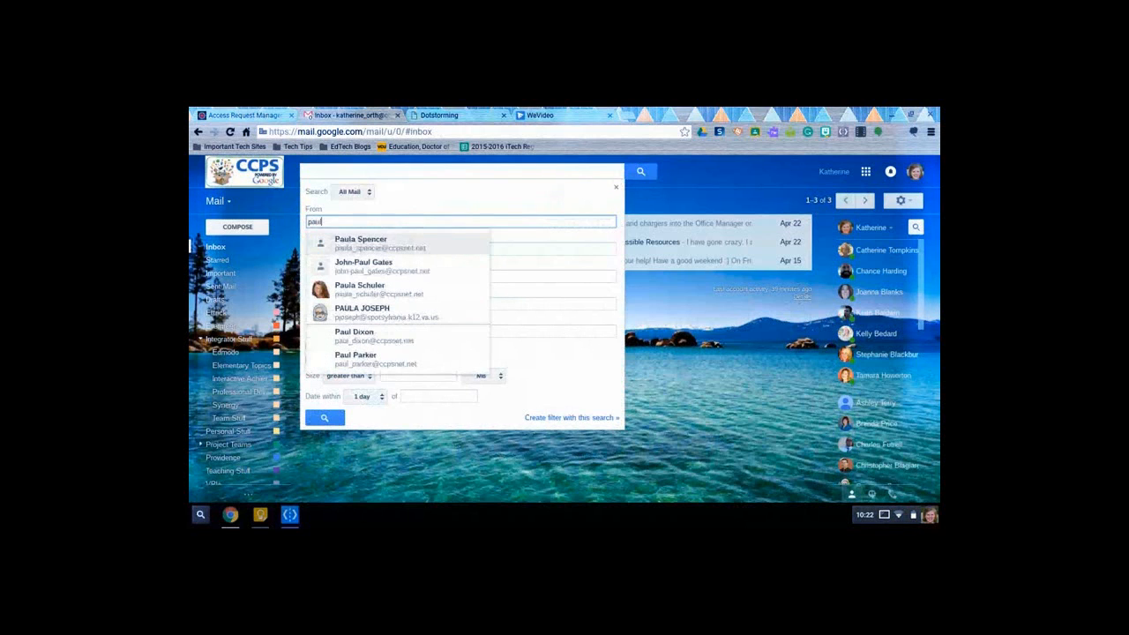
pyautogui.click(357, 291)
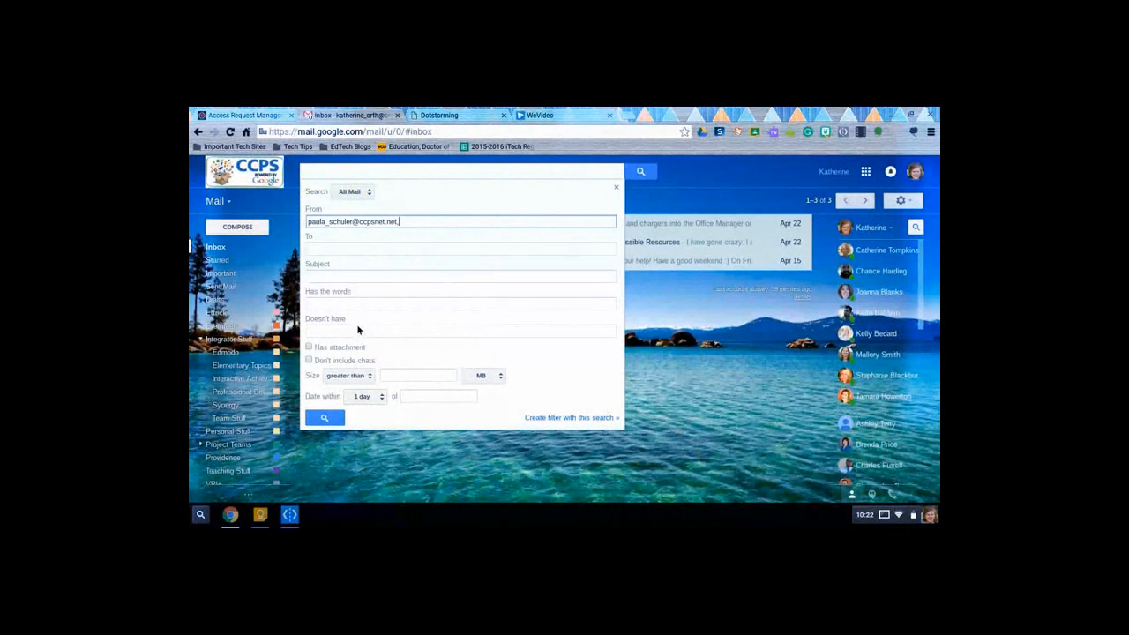
pyautogui.click(352, 192)
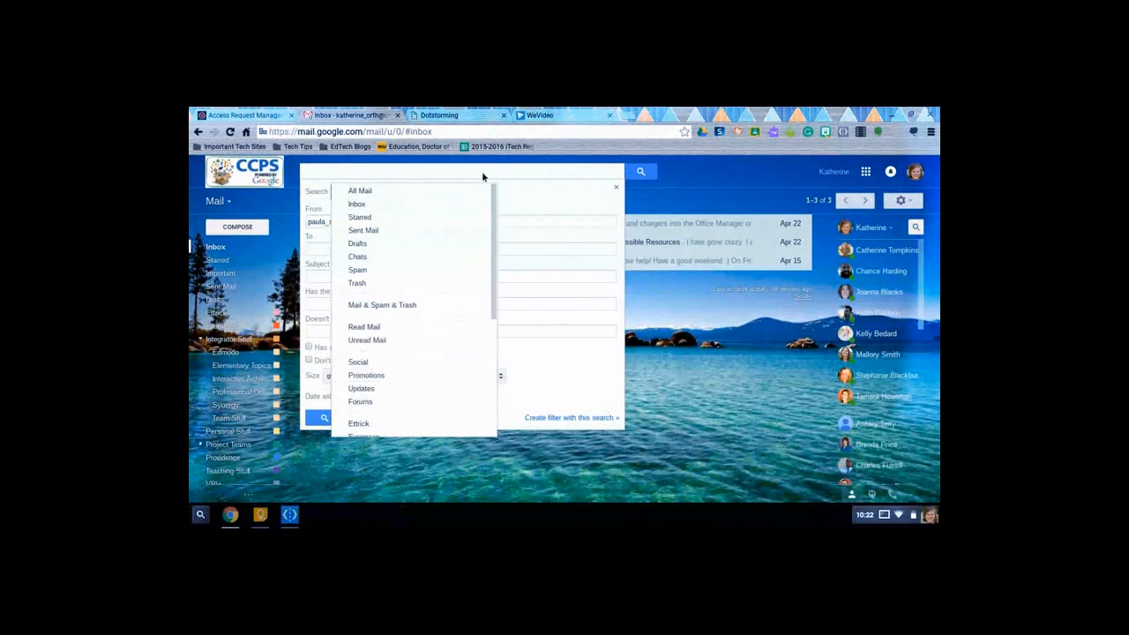
pyautogui.click(517, 190)
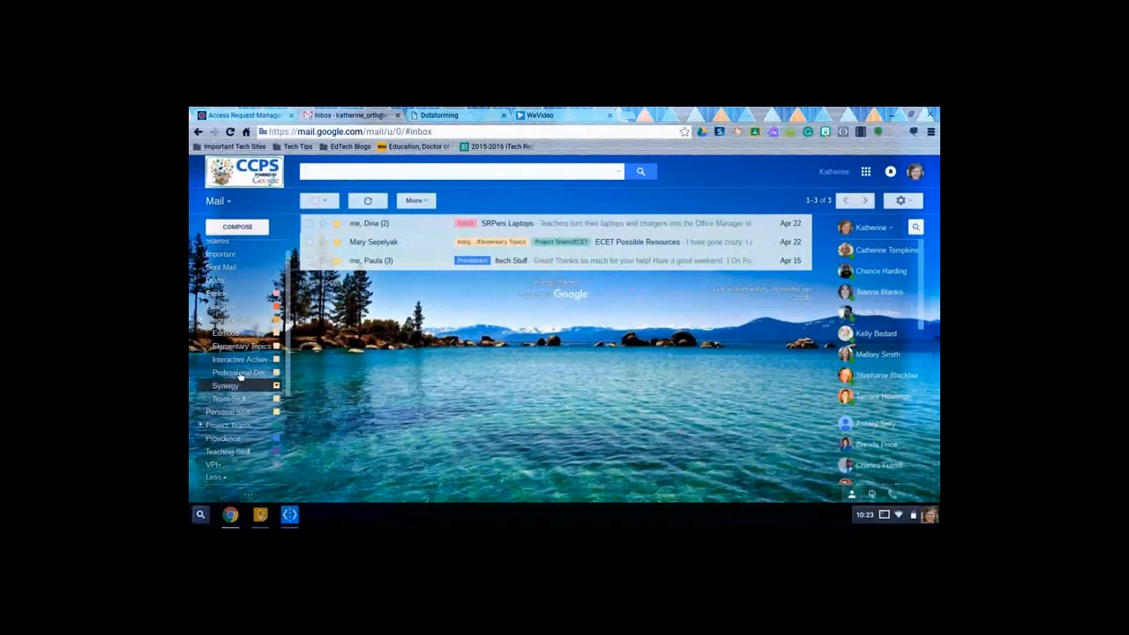
# Open the label management settings and examine the label list and the edit options of the Ettrick label
pyautogui.scroll(-3, 238, 380)
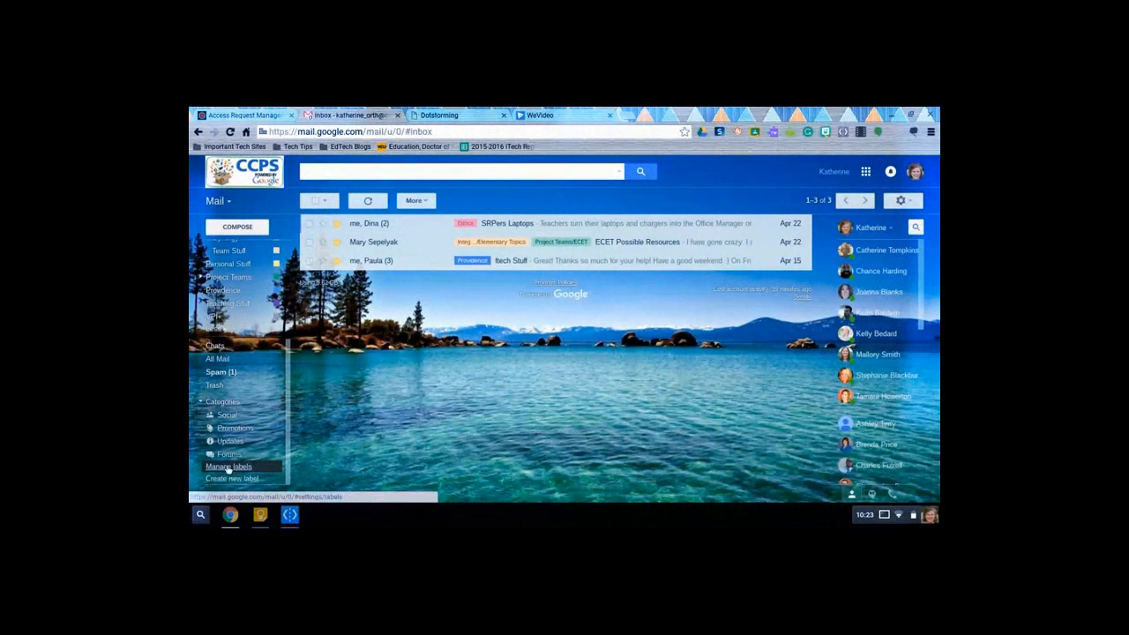
pyautogui.click(229, 467)
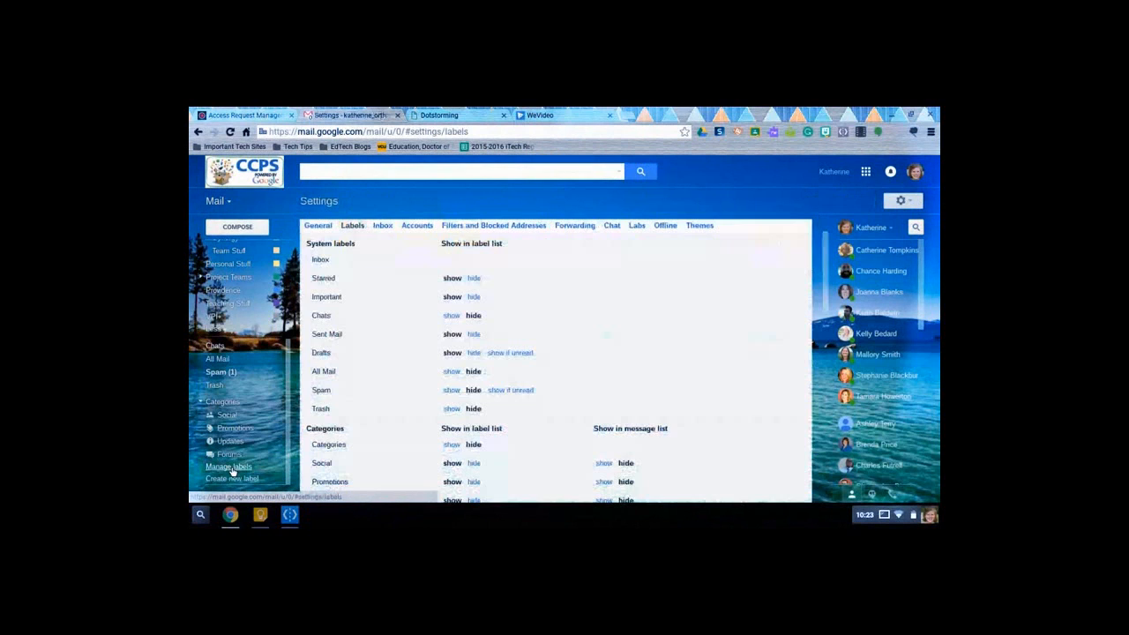
pyautogui.scroll(-3, 396, 391)
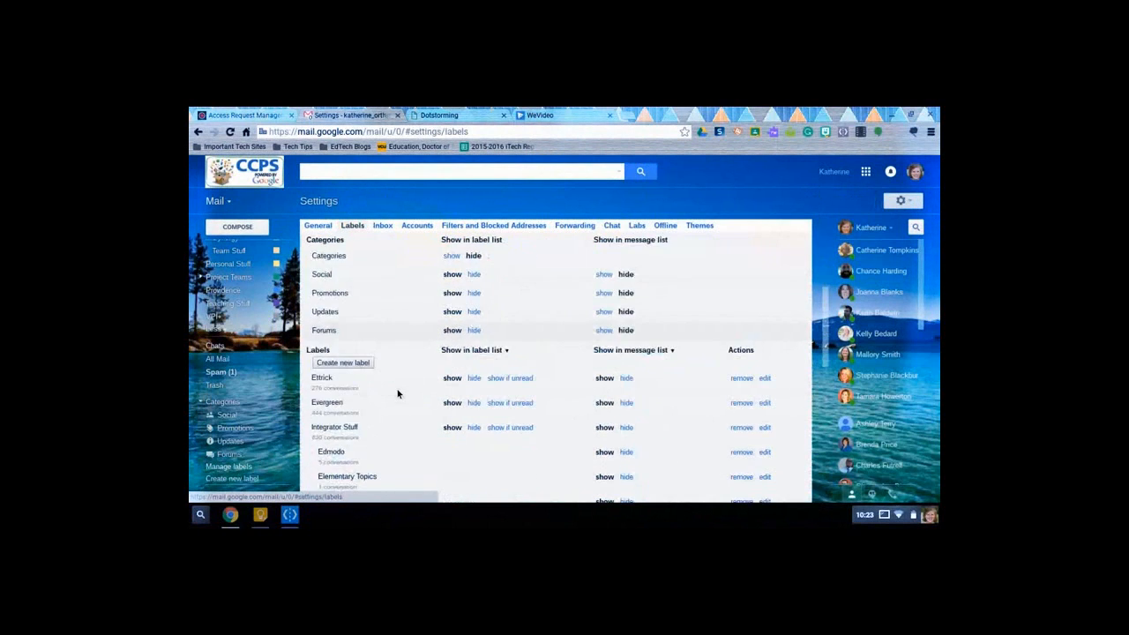
pyautogui.scroll(-2, 397, 394)
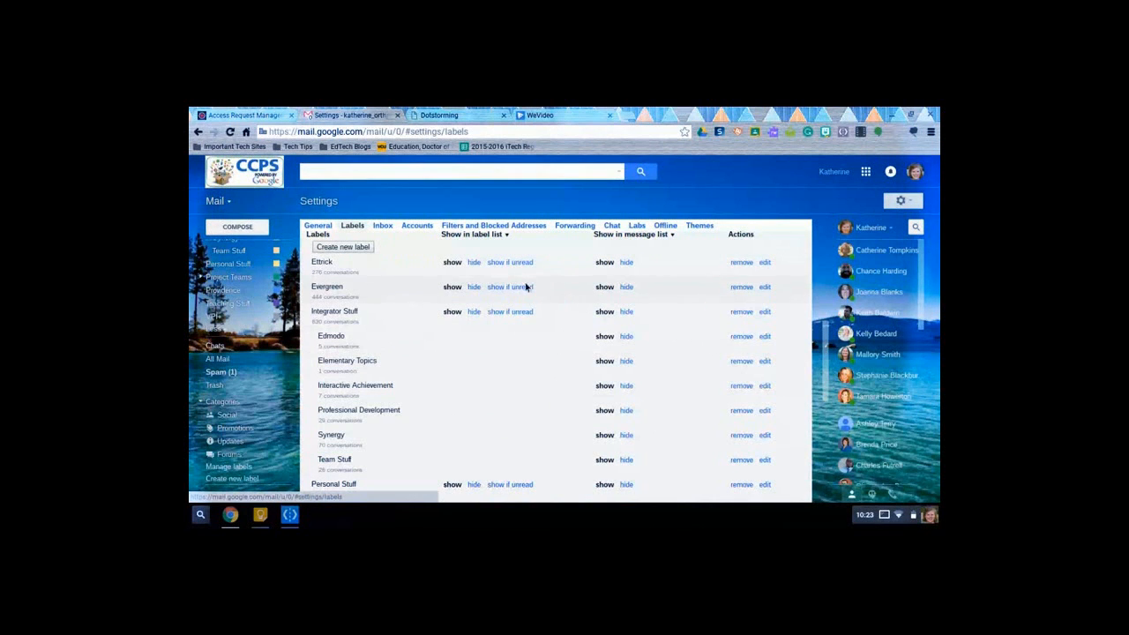
pyautogui.click(766, 263)
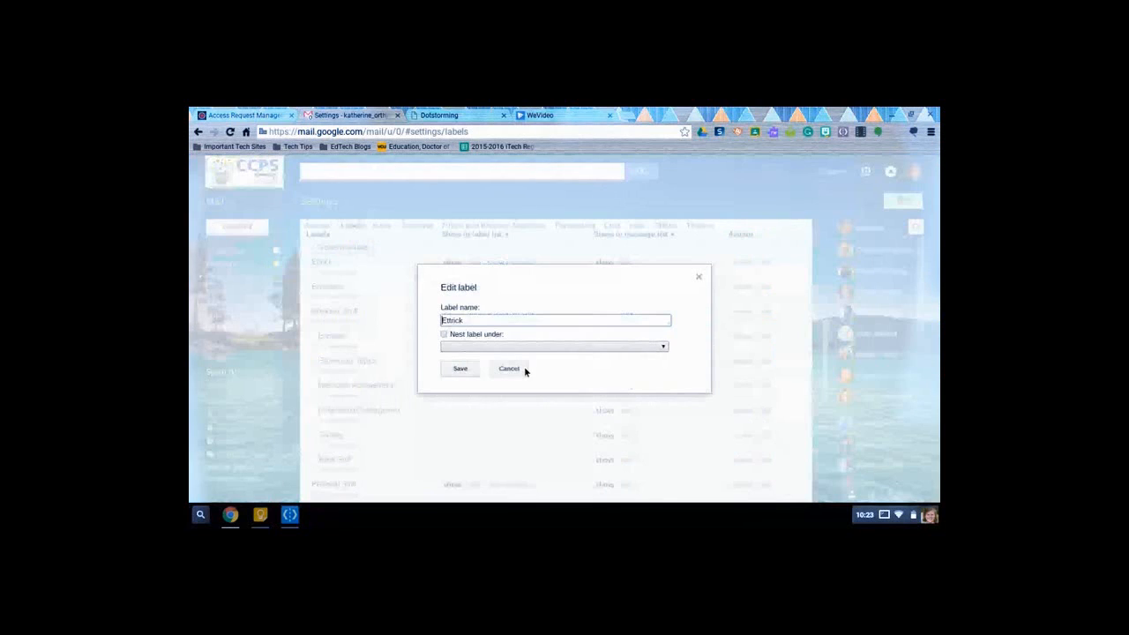
pyautogui.click(698, 279)
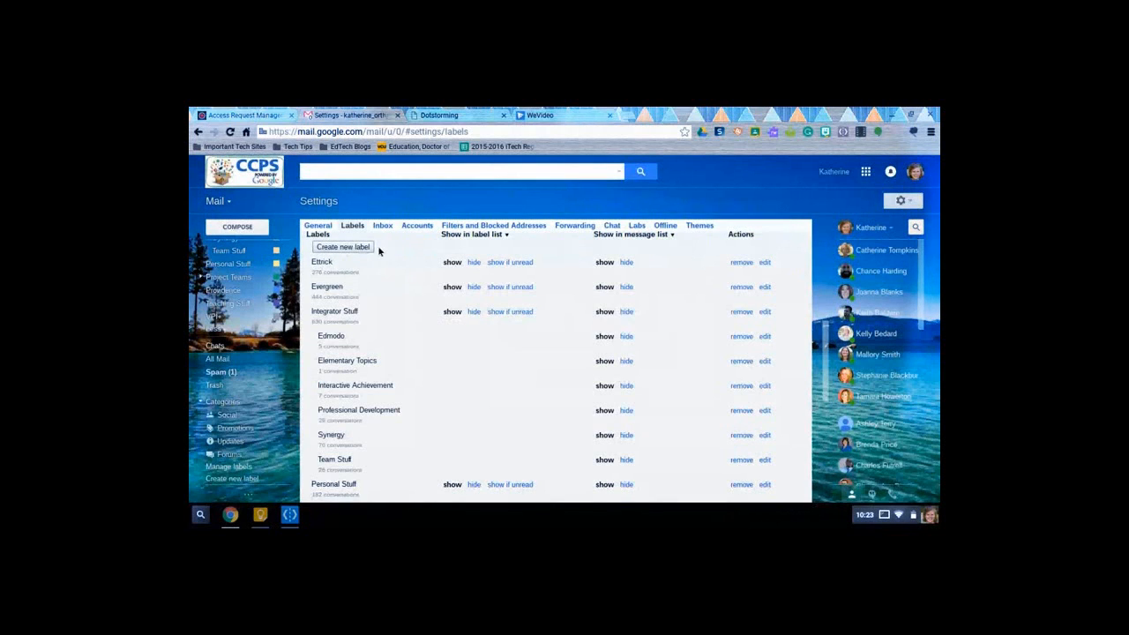
pyautogui.scroll(-1, 374, 328)
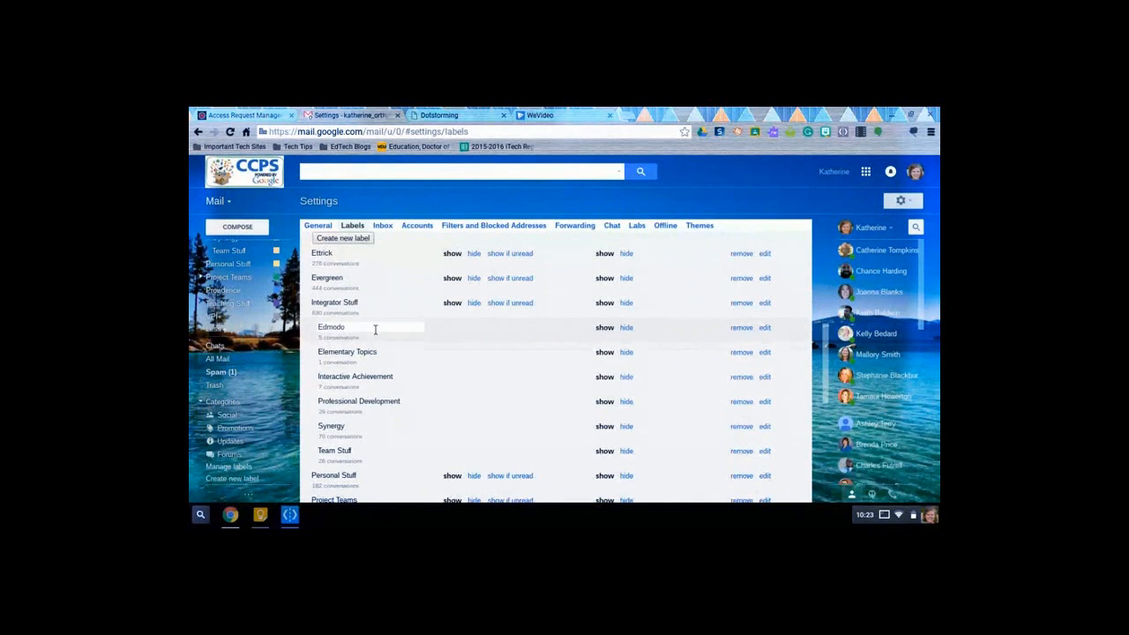